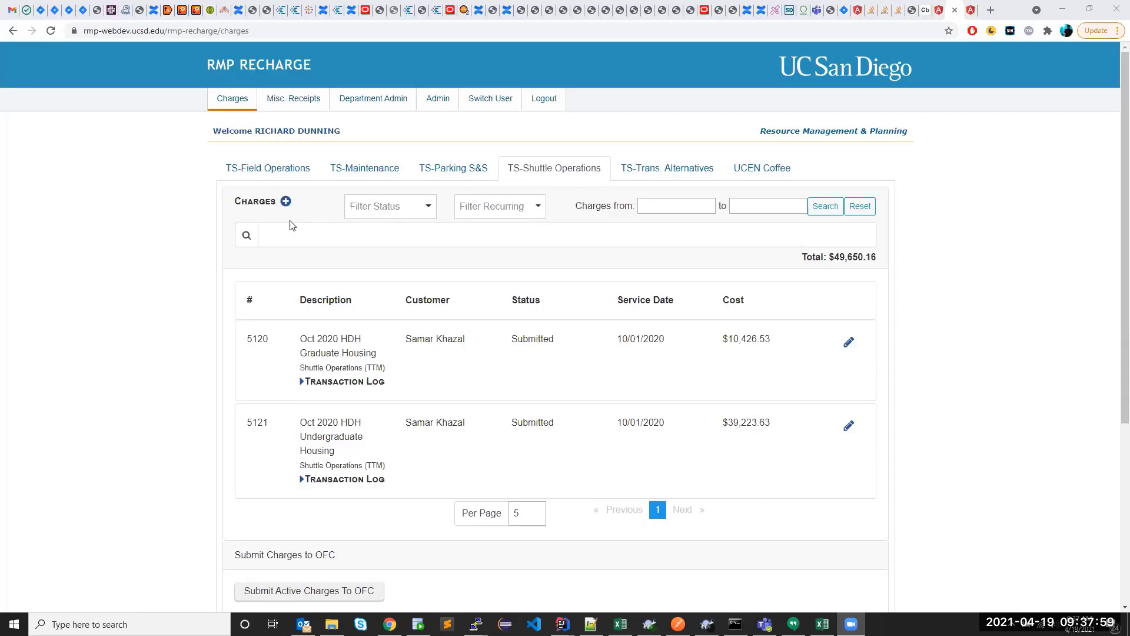
Start a new shuttle operations charge for the product Shuttle Services - Shuttle Operations (TTM)
click(285, 202)
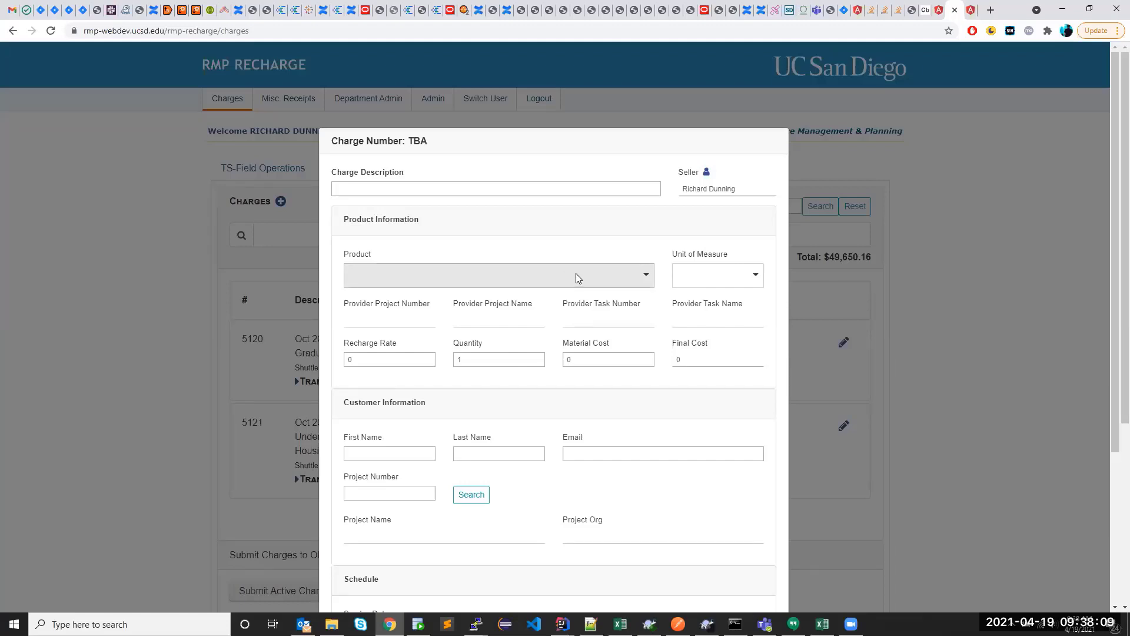
click(609, 278)
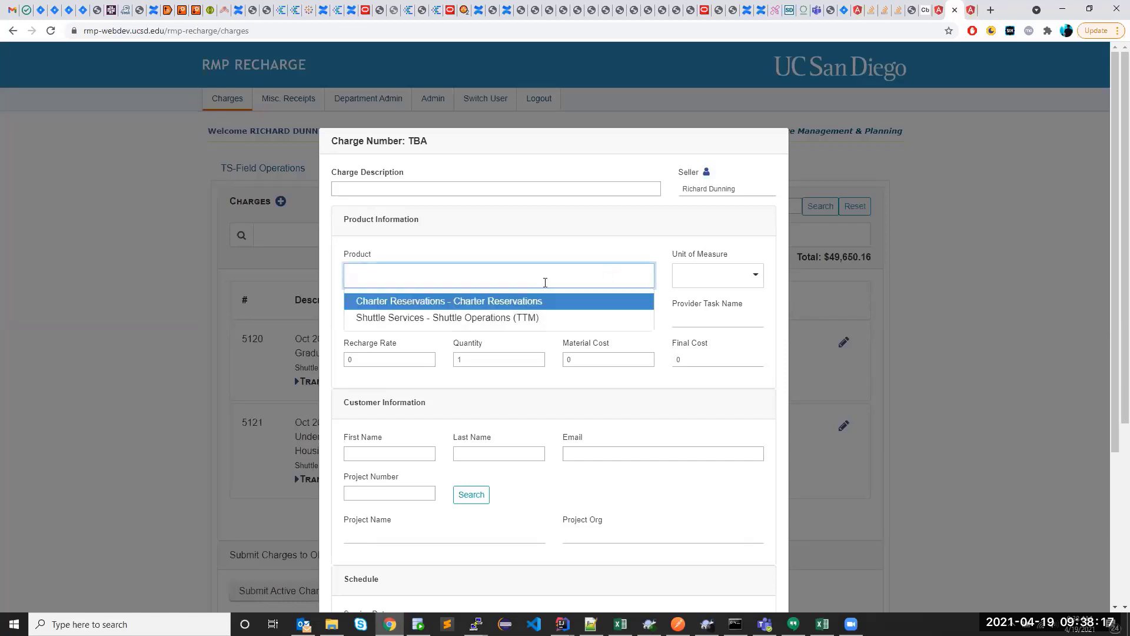
click(468, 319)
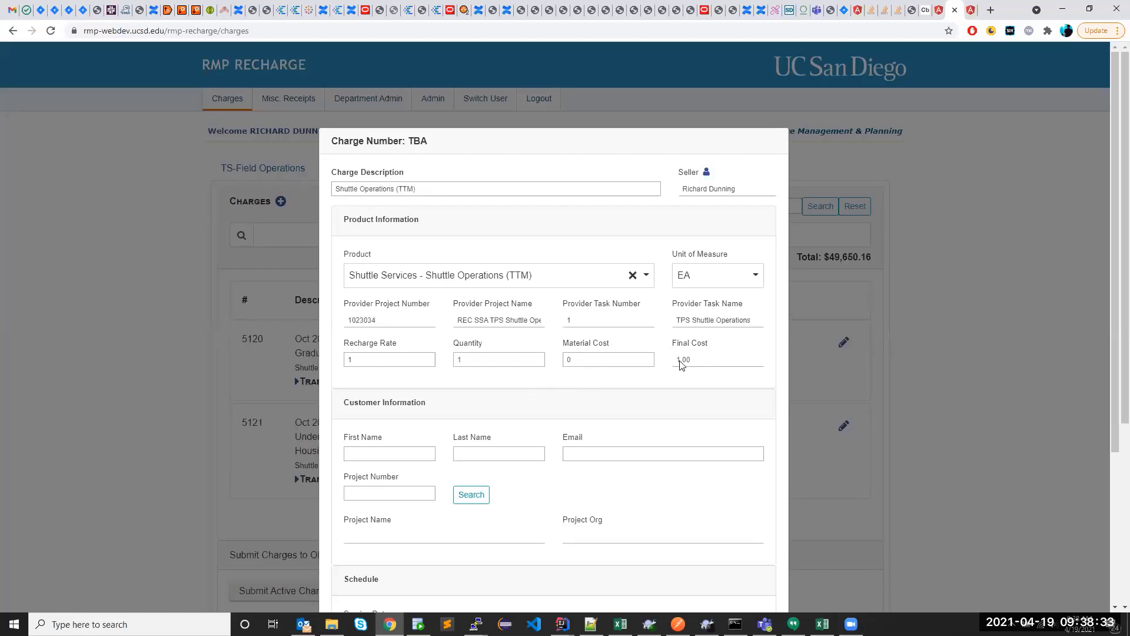
Assign project 1000050 with task 1 - SANFORD REGENERATIVE MEDICINE as the customer information, and discard the unsaved charge
scroll(471, 372, down, 1)
scroll(471, 372, down, 3)
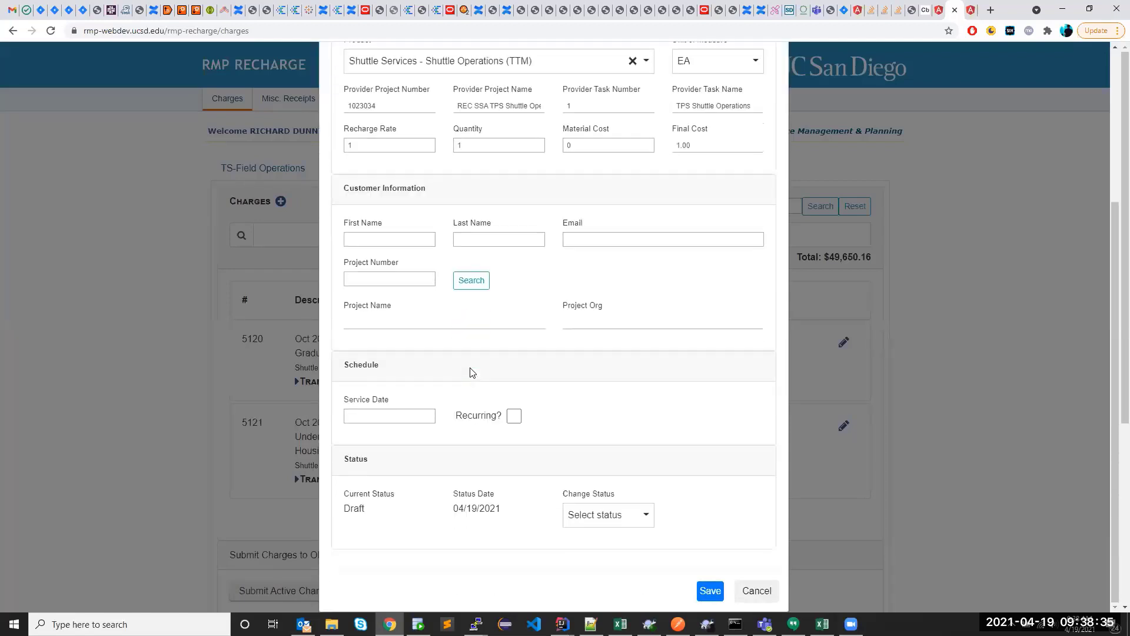
click(396, 283)
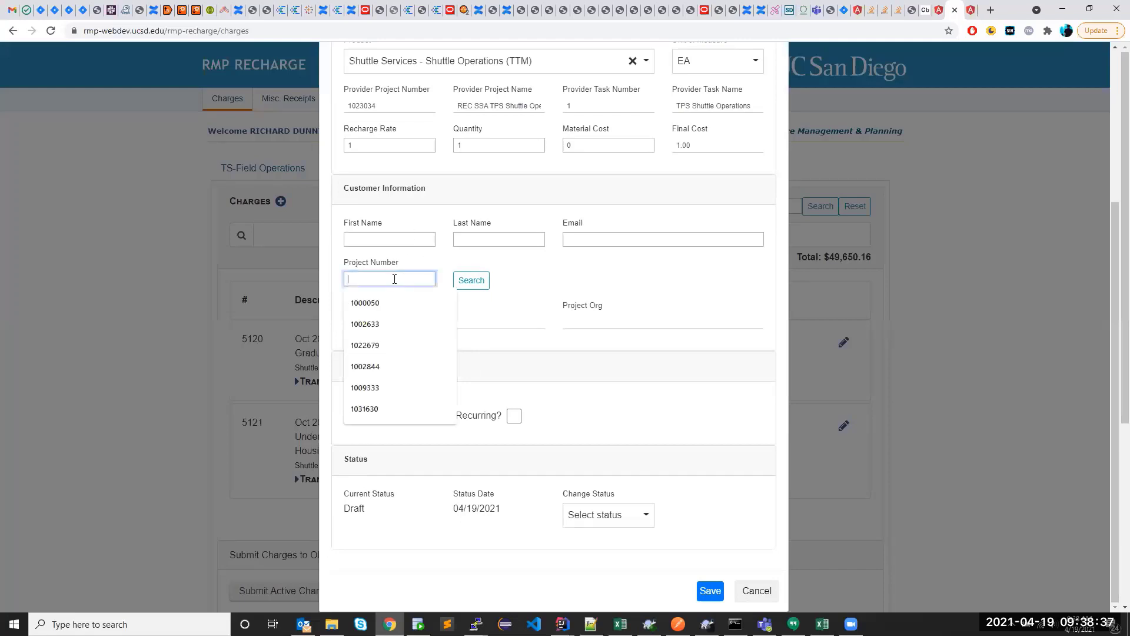
click(383, 303)
click(472, 286)
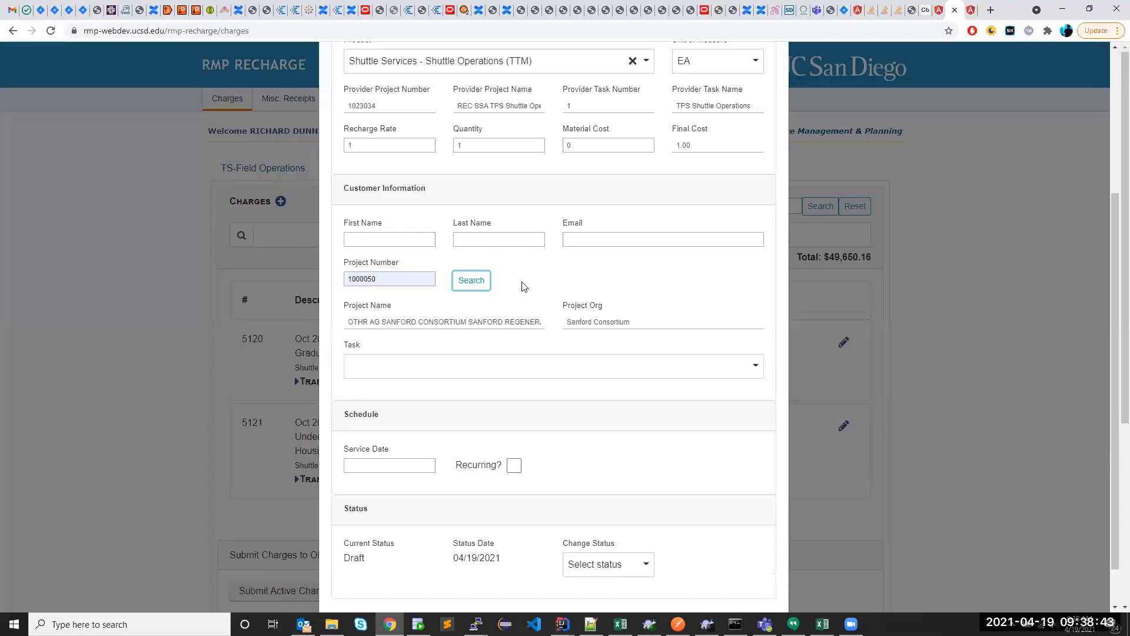
click(428, 359)
click(431, 392)
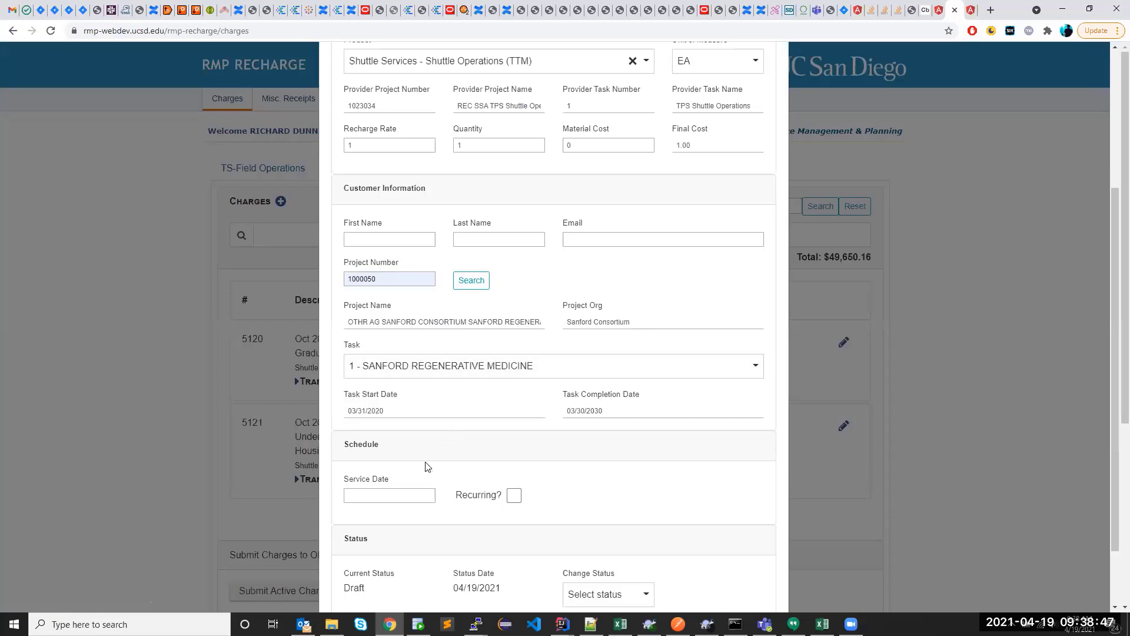
scroll(427, 466, down, 2)
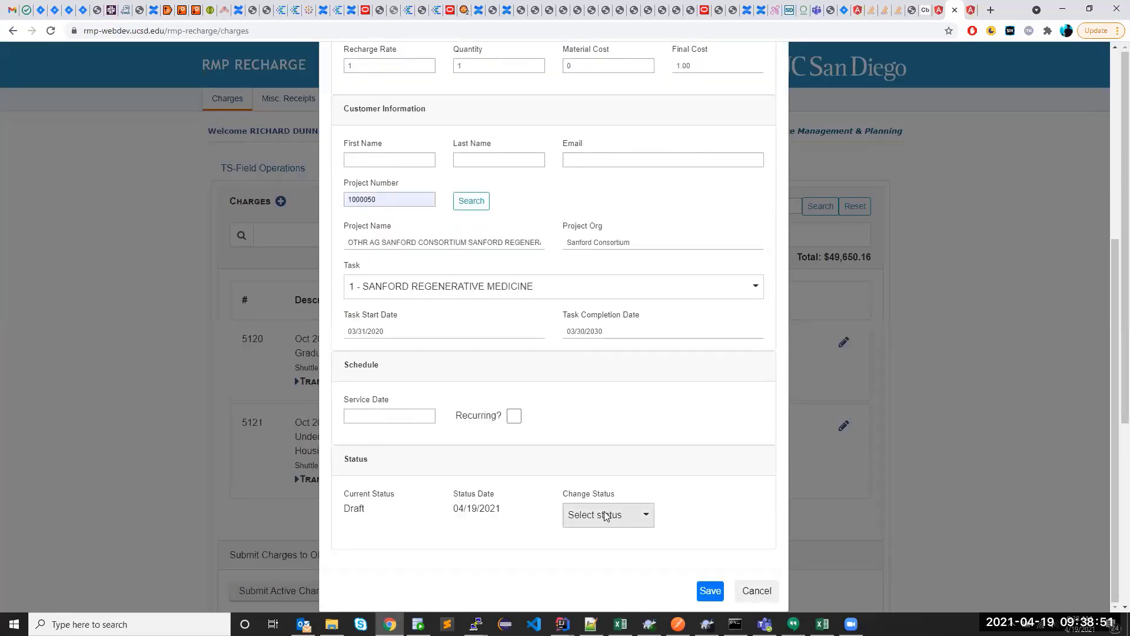
click(751, 597)
Expand and examine the transaction log of the Oct 2020 HDH Undergraduate Housing charge
scroll(177, 356, down, 4)
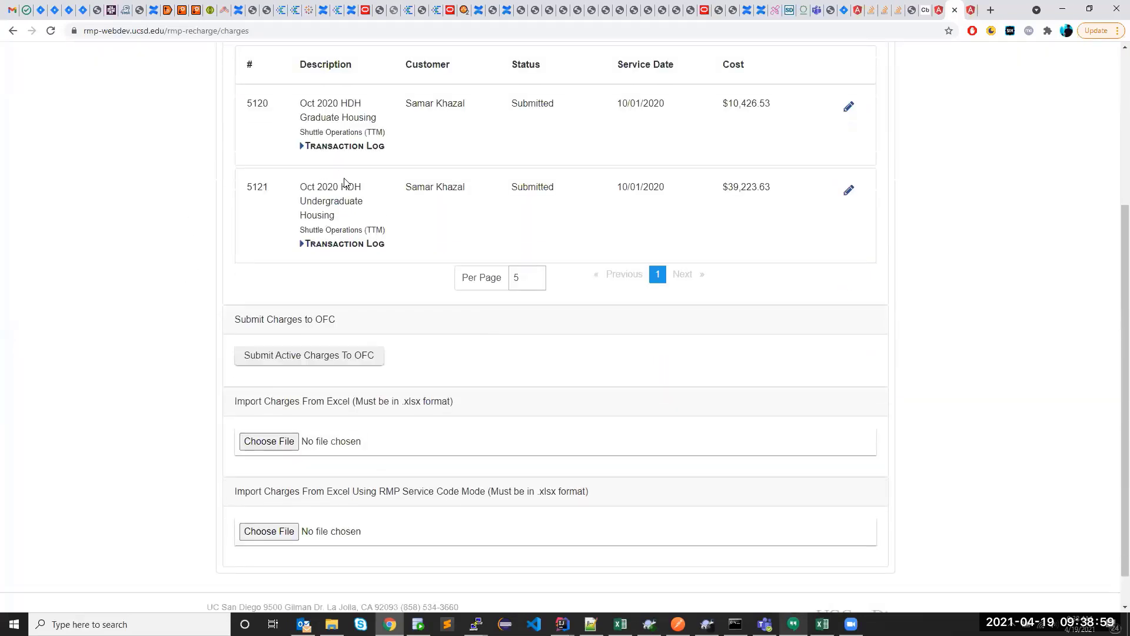
scroll(459, 247, up, 1)
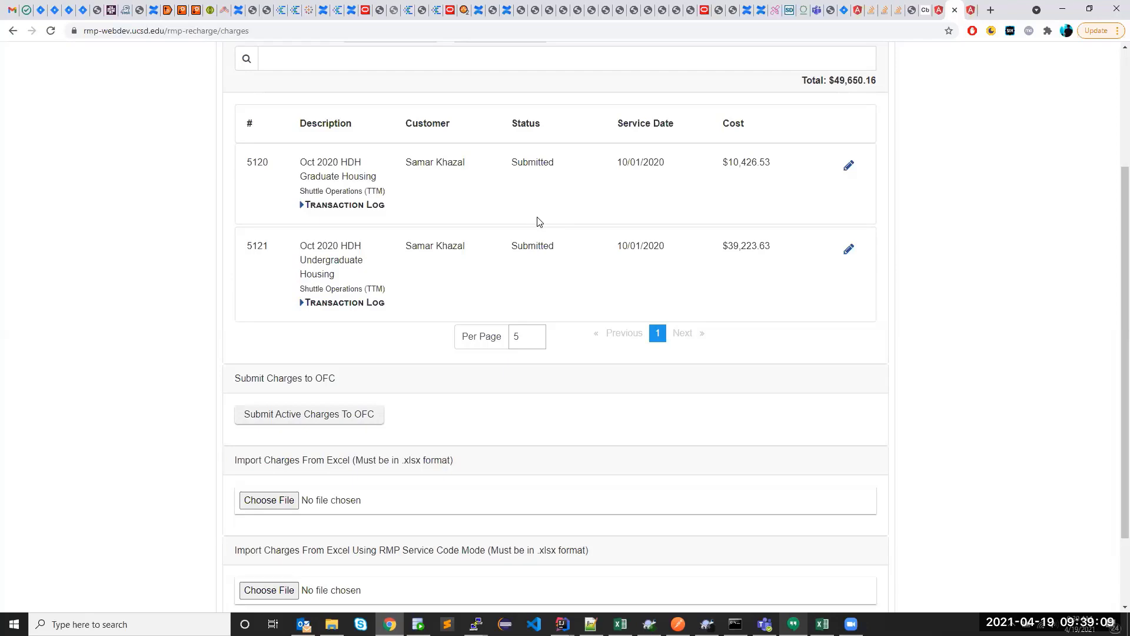
scroll(580, 294, up, 1)
scroll(580, 294, up, 1)
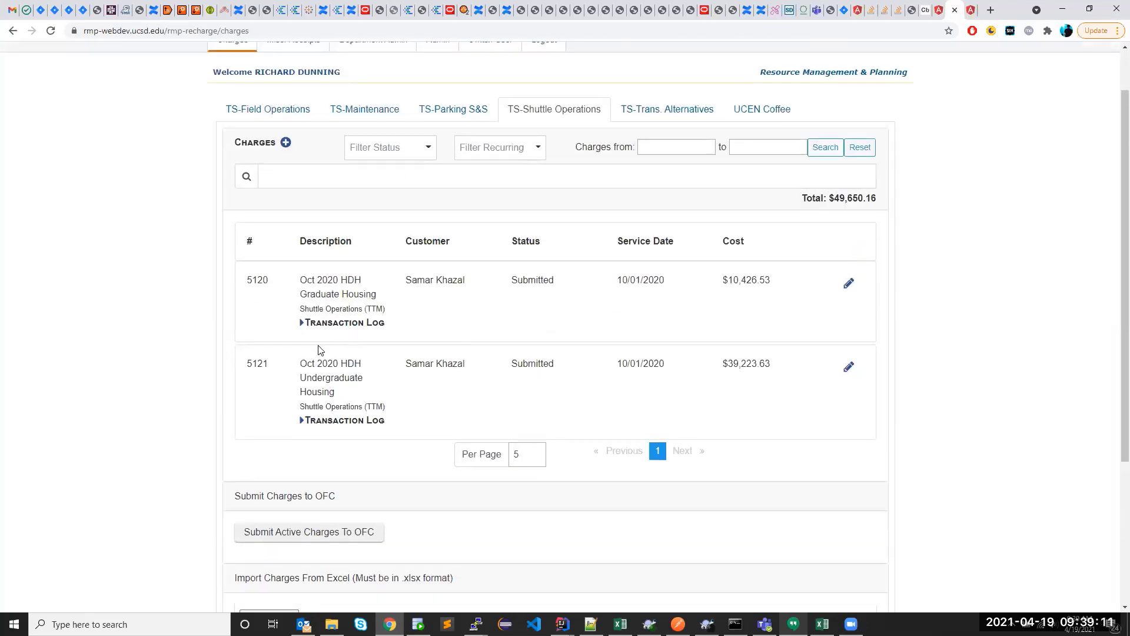
click(302, 422)
scroll(288, 329, down, 3)
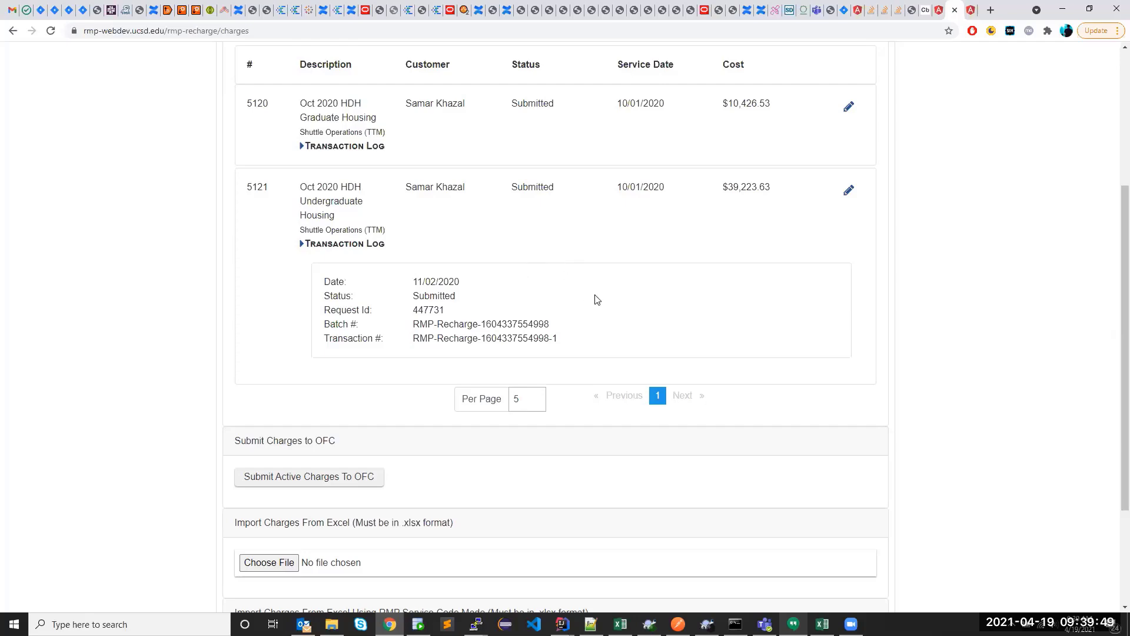
scroll(596, 304, up, 2)
scroll(524, 338, up, 2)
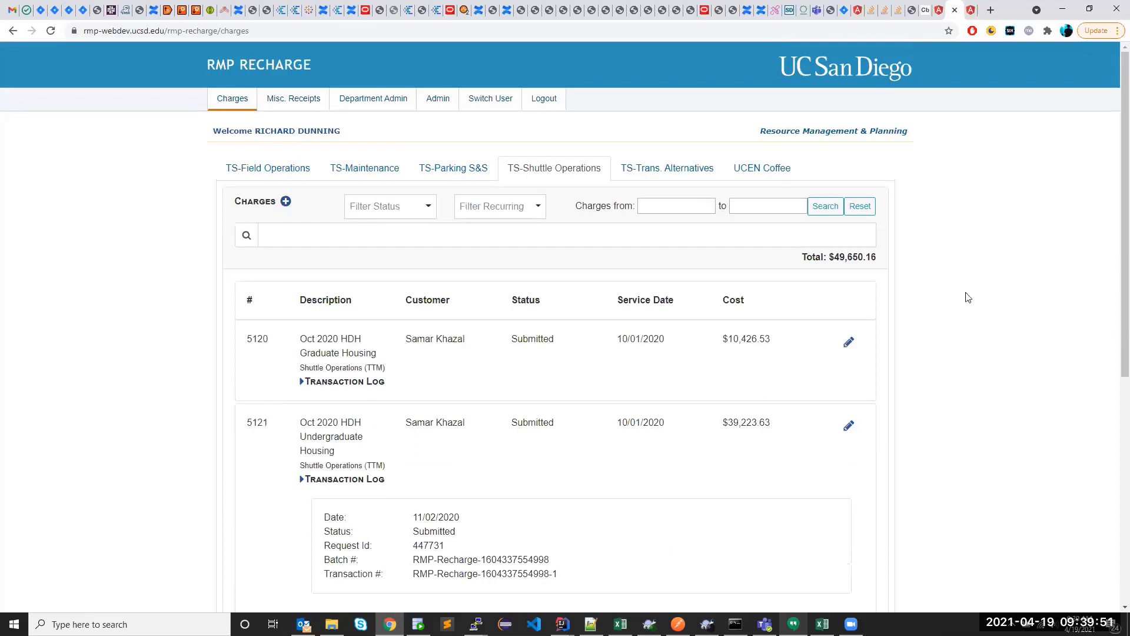
Inspect the transaction log of failed FM charge 7426 on the other recharge page, and return to the shuttle operations charges
click(971, 10)
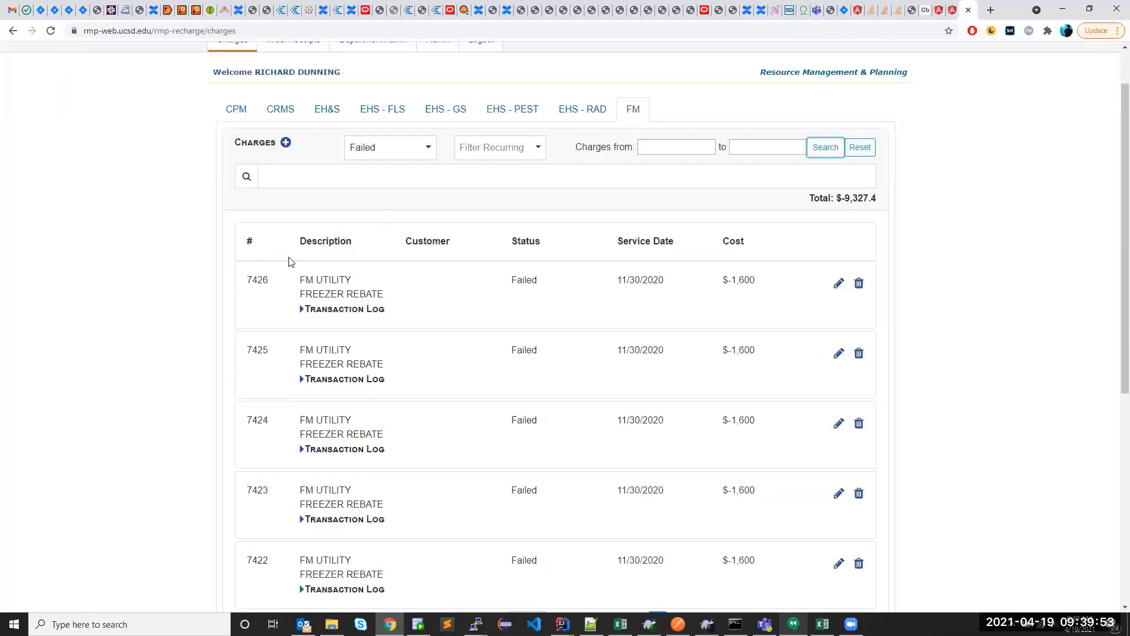
scroll(244, 274, down, 2)
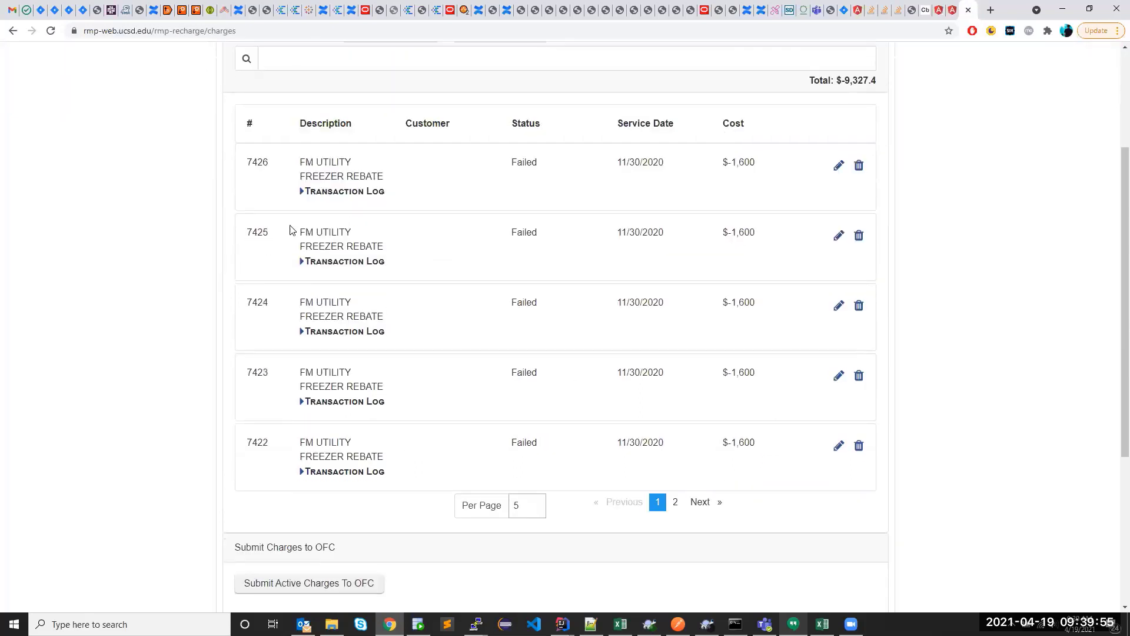
click(301, 195)
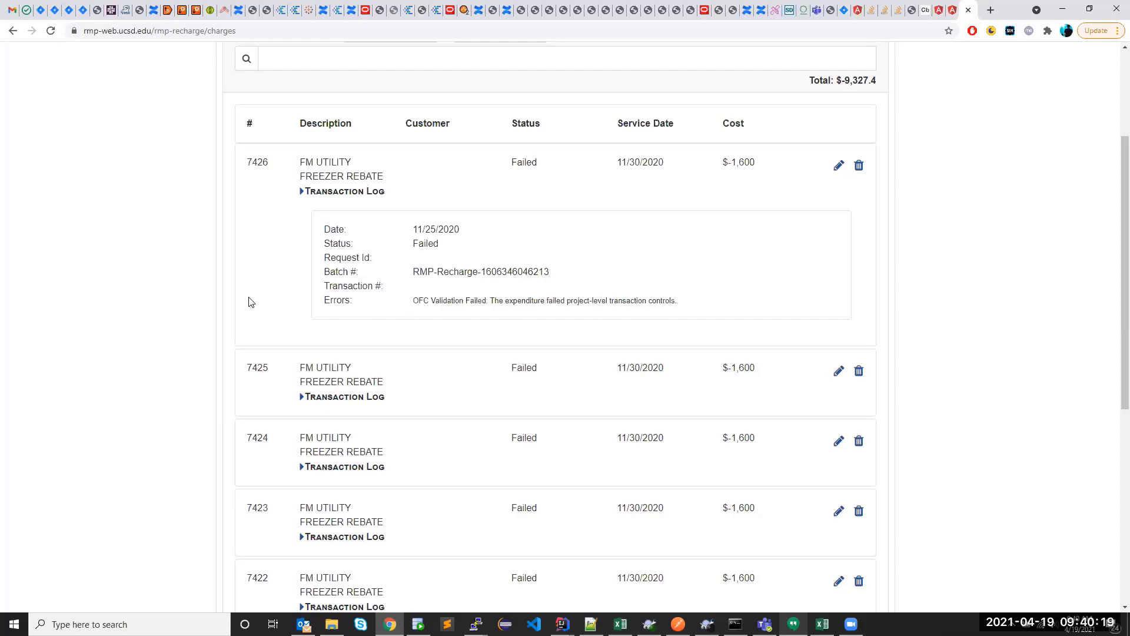
scroll(248, 302, up, 1)
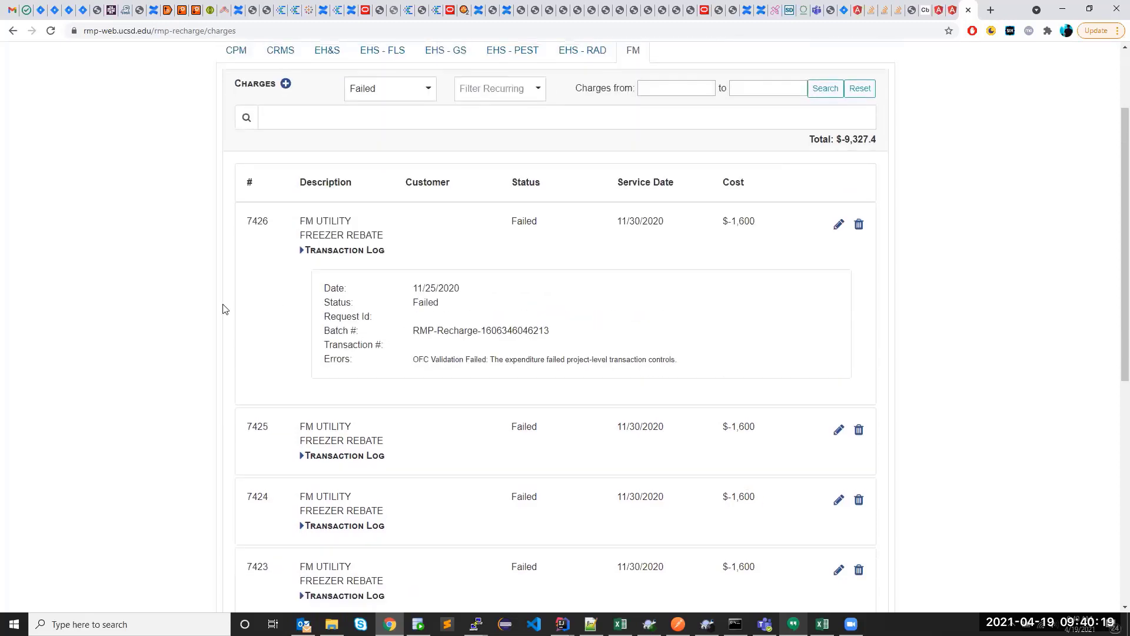
click(302, 255)
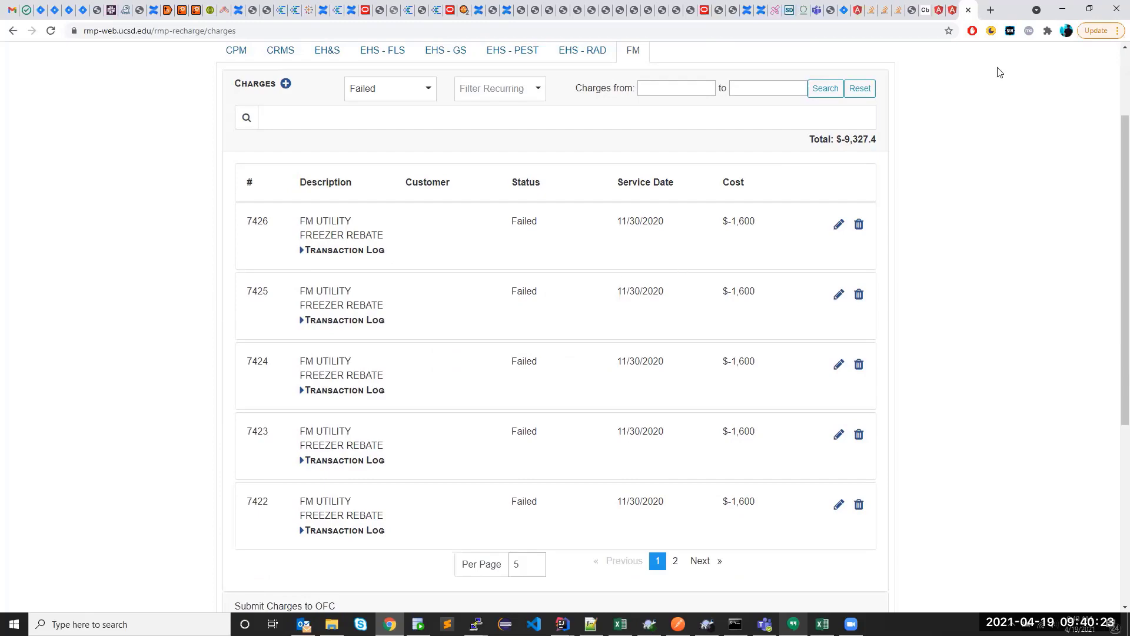
click(952, 10)
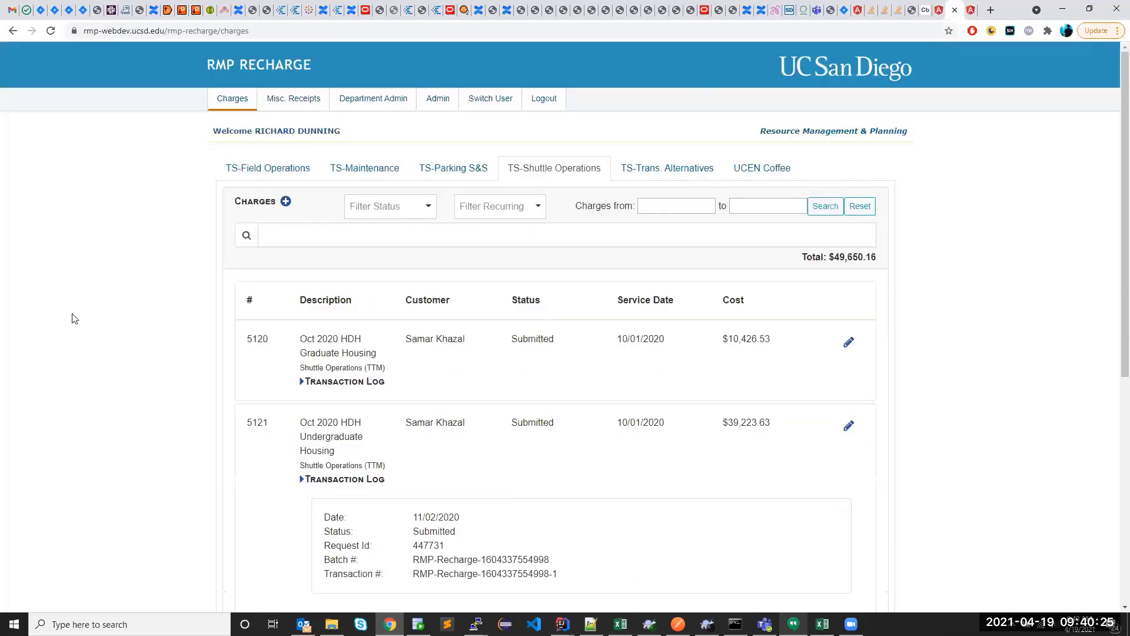
Switch to charge template test data.xlsx in Excel and review row 2's charge description, customer project, funding source and expenditure type
scroll(54, 324, down, 3)
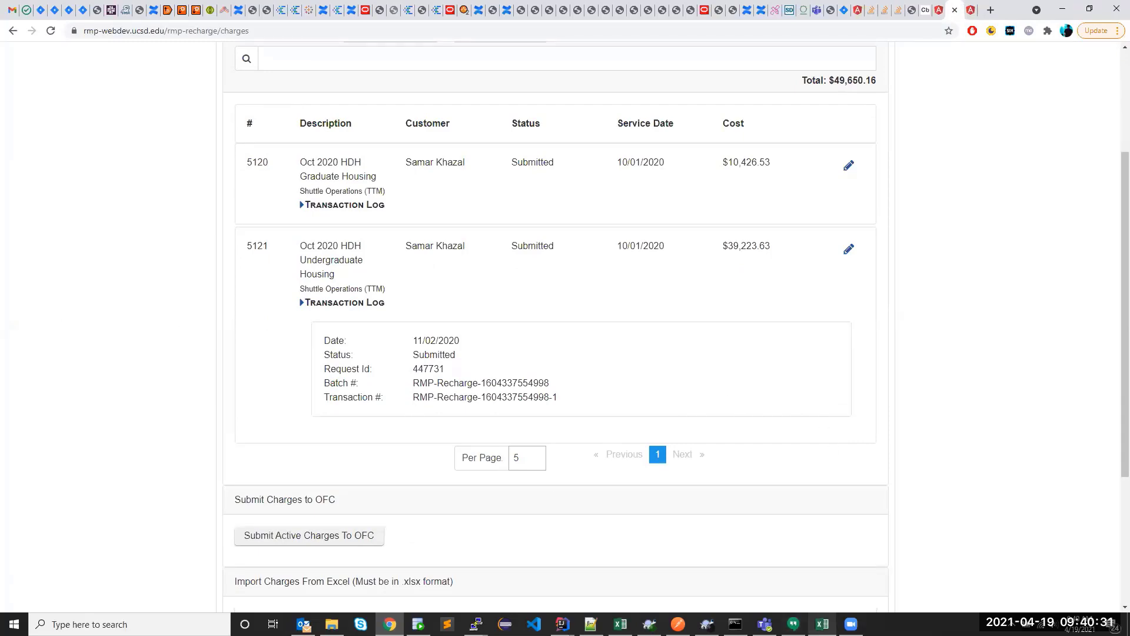
click(823, 624)
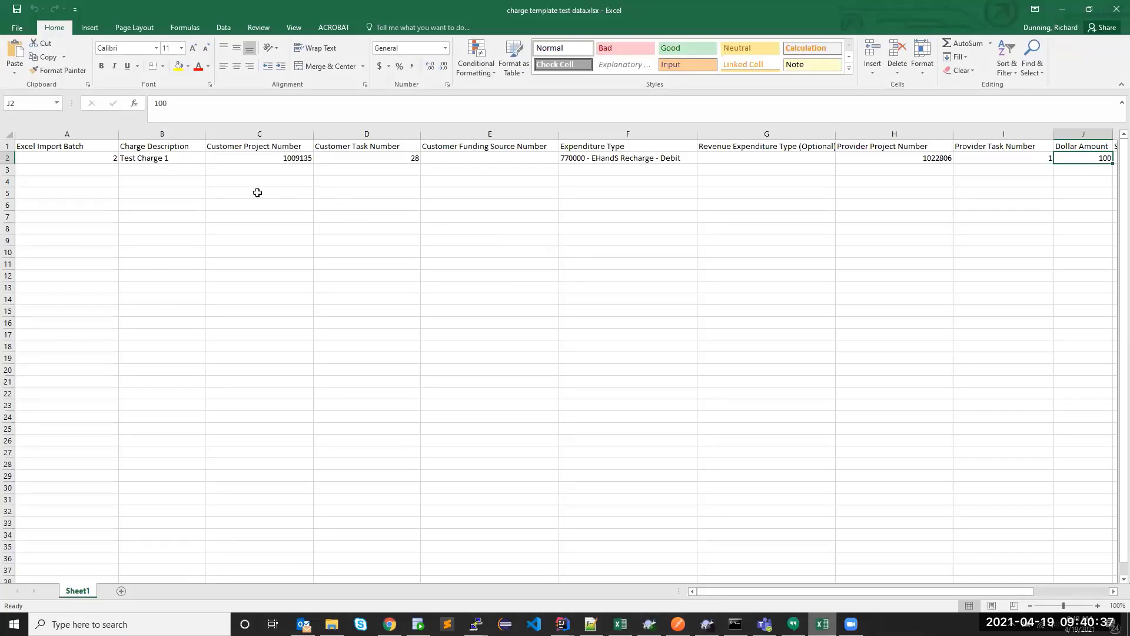
click(174, 158)
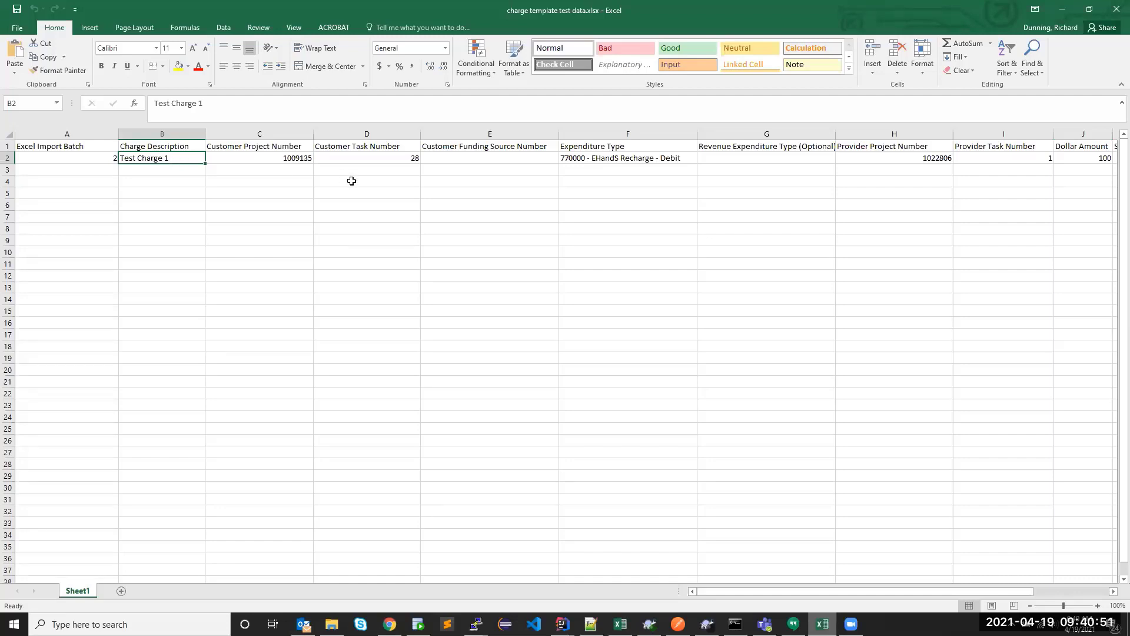
click(302, 157)
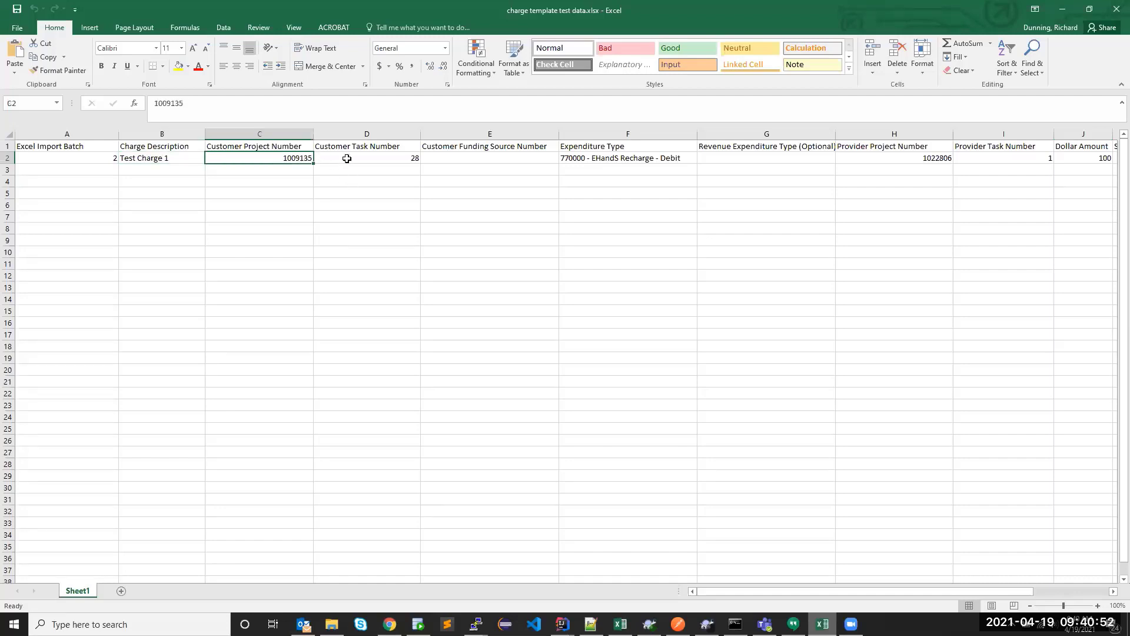
click(533, 161)
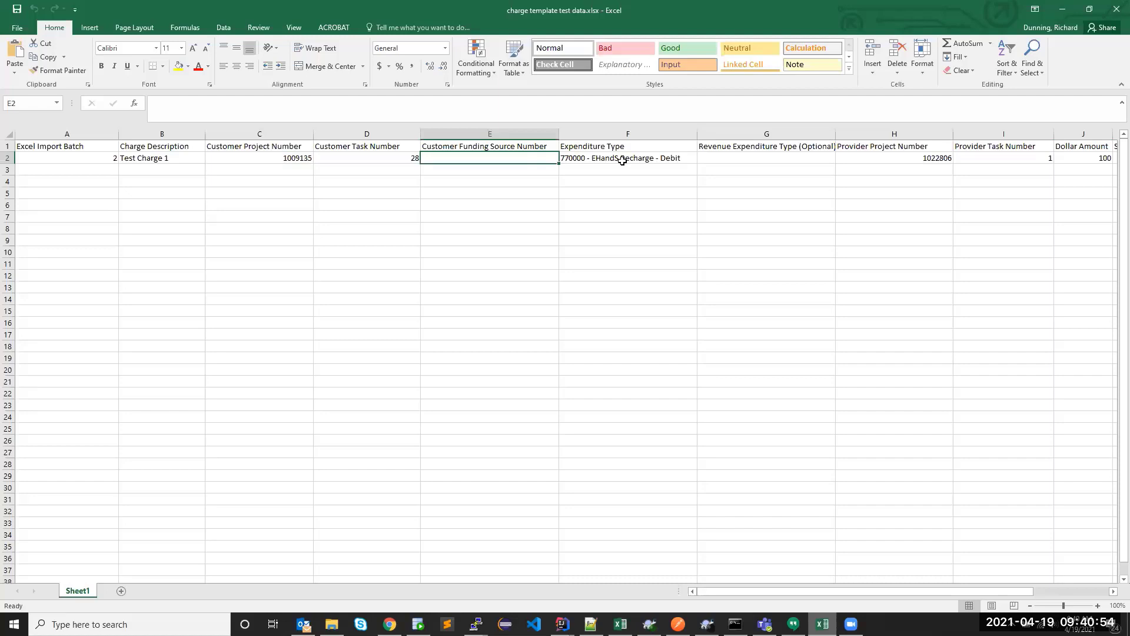
click(683, 160)
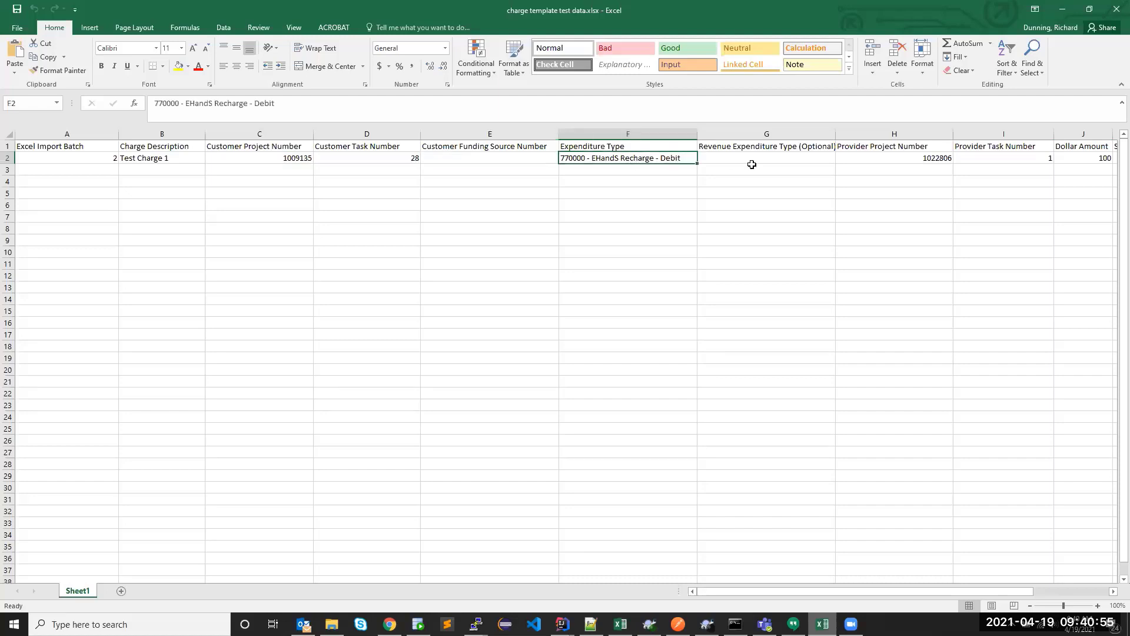
Review row 2's revenue expenditure type, provider project, provider task, dollar amount and service date cells
click(805, 159)
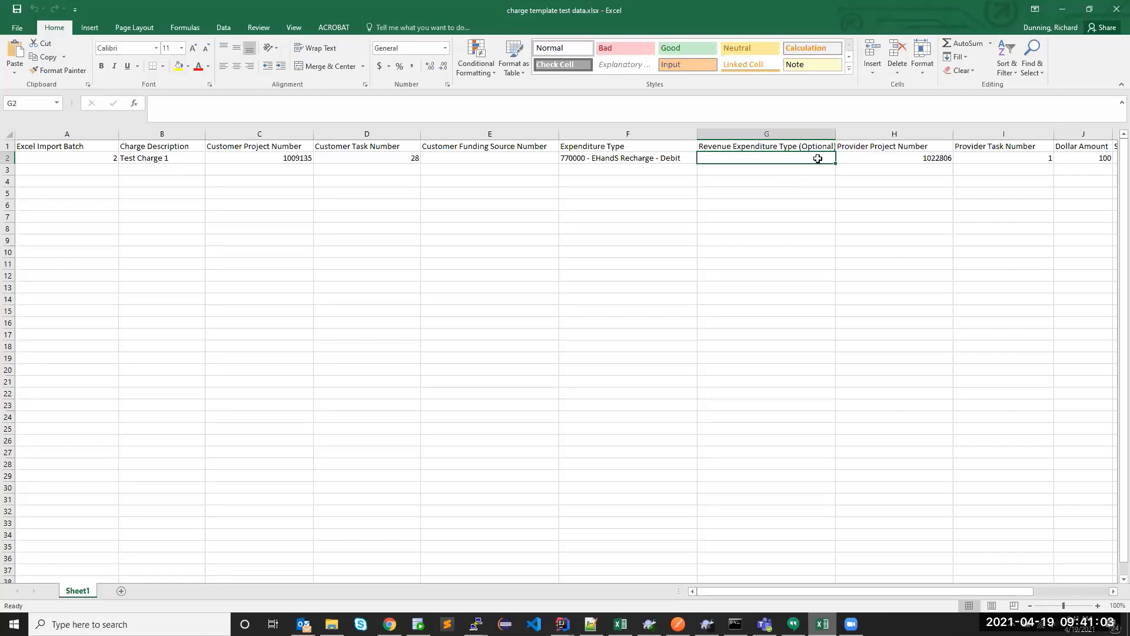
click(916, 159)
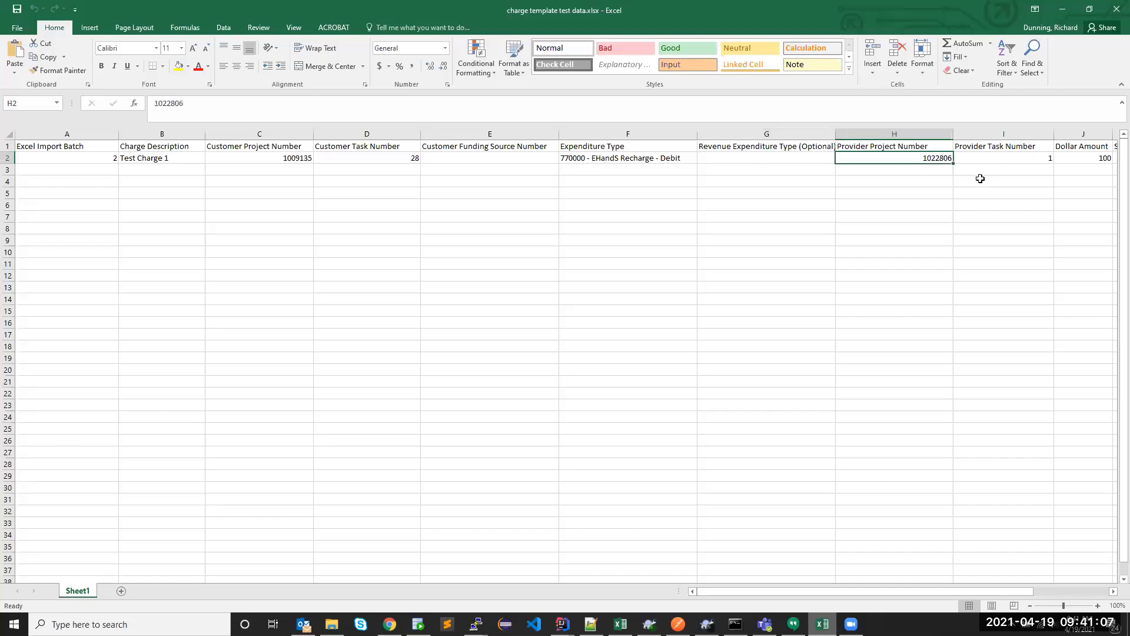
key(Tab)
key(Tab)
key(Tab)
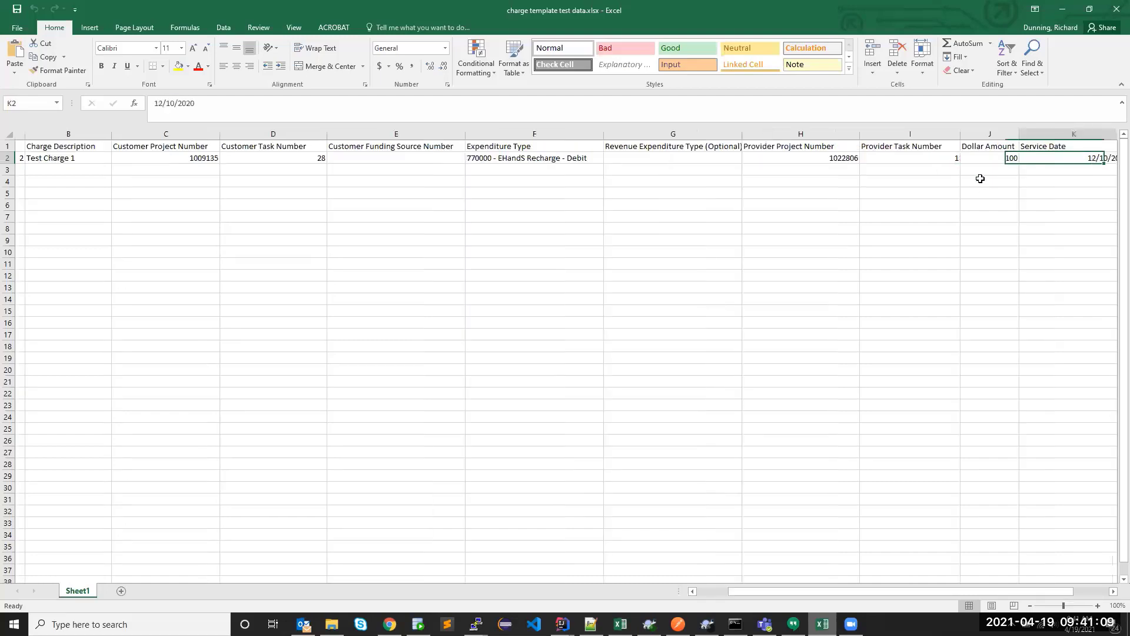
key(shift+Tab)
key(Tab)
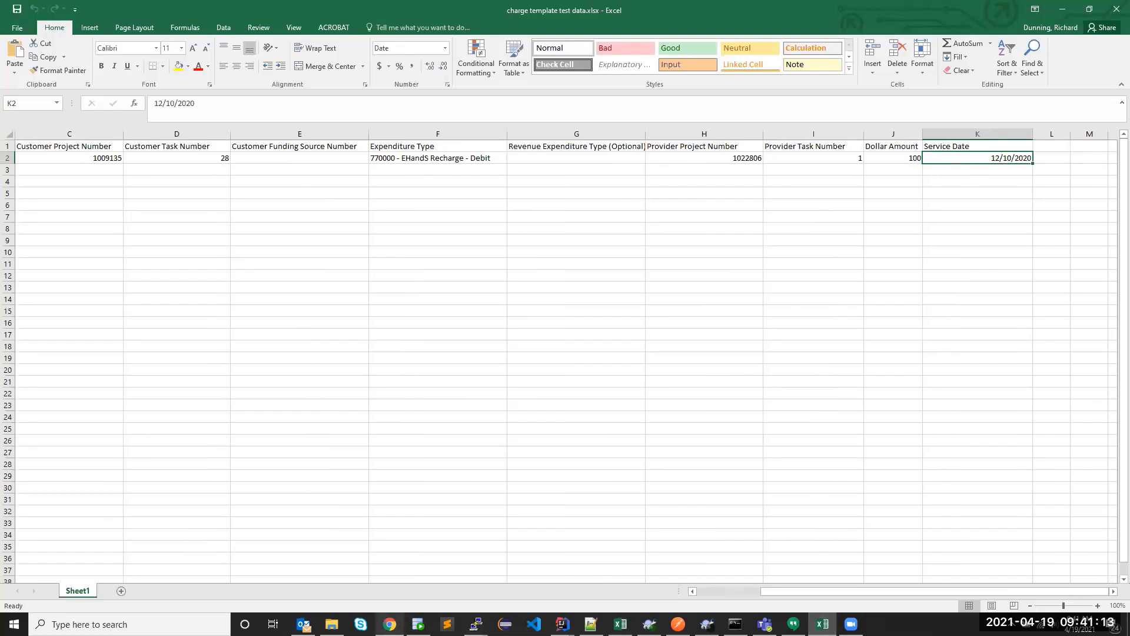
Switch back to Chrome, open the file selection for the standard Excel charge import, and dismiss it without choosing a file
click(390, 624)
scroll(123, 360, down, 4)
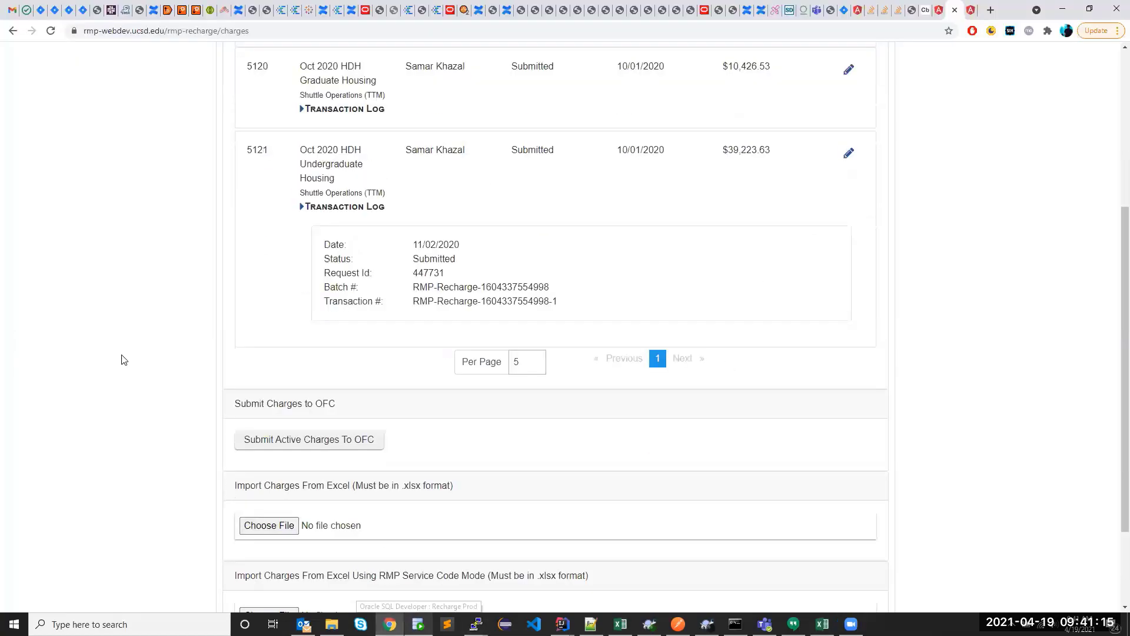
drag(223, 394, 278, 406)
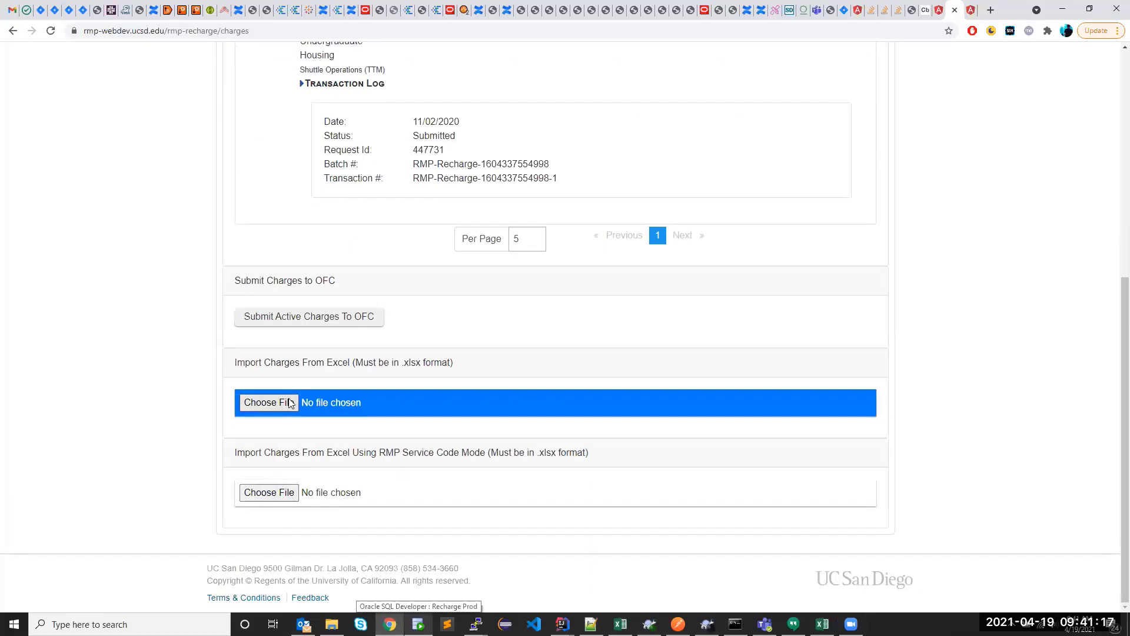
click(279, 404)
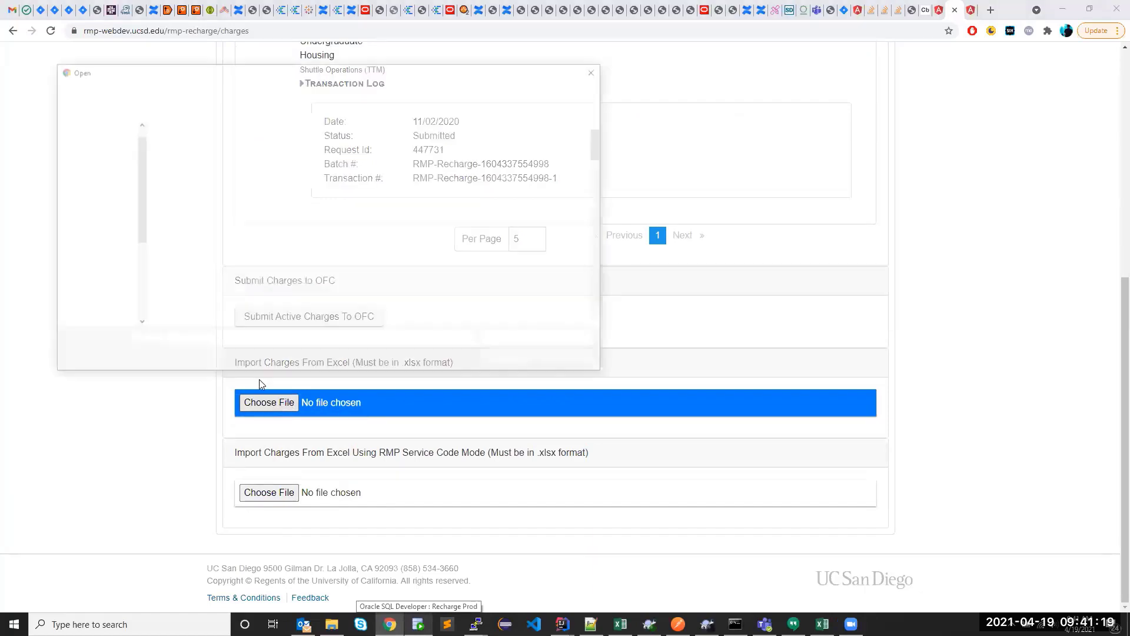
click(568, 359)
click(581, 379)
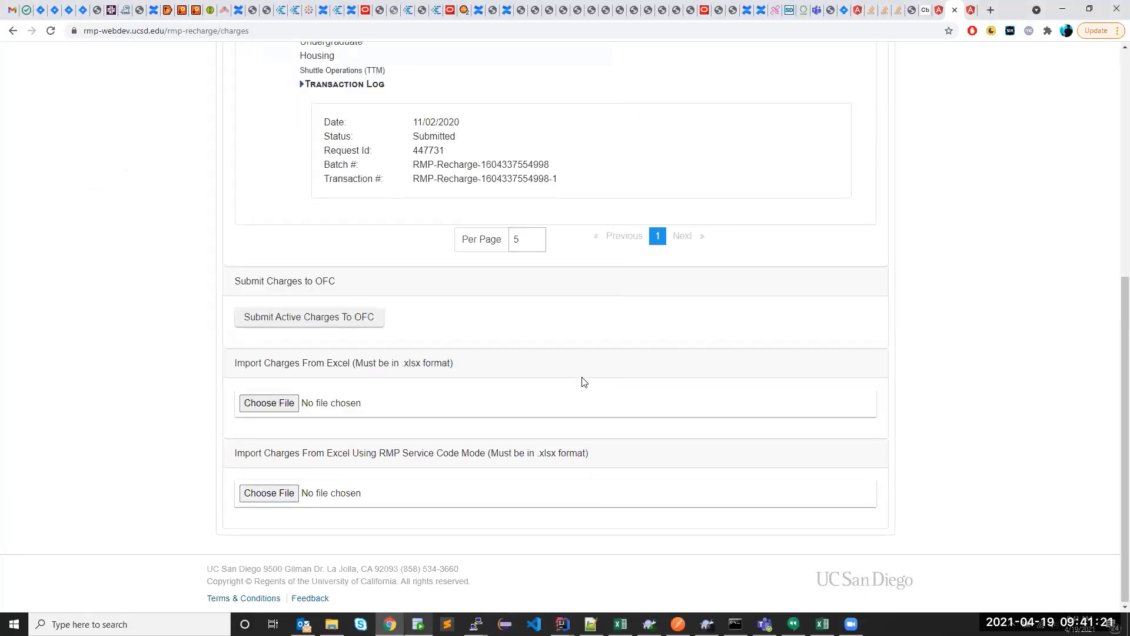
Review the section for submitting active charges to OFC and collapse the Undergraduate Housing charge's transaction log
scroll(353, 192, up, 3)
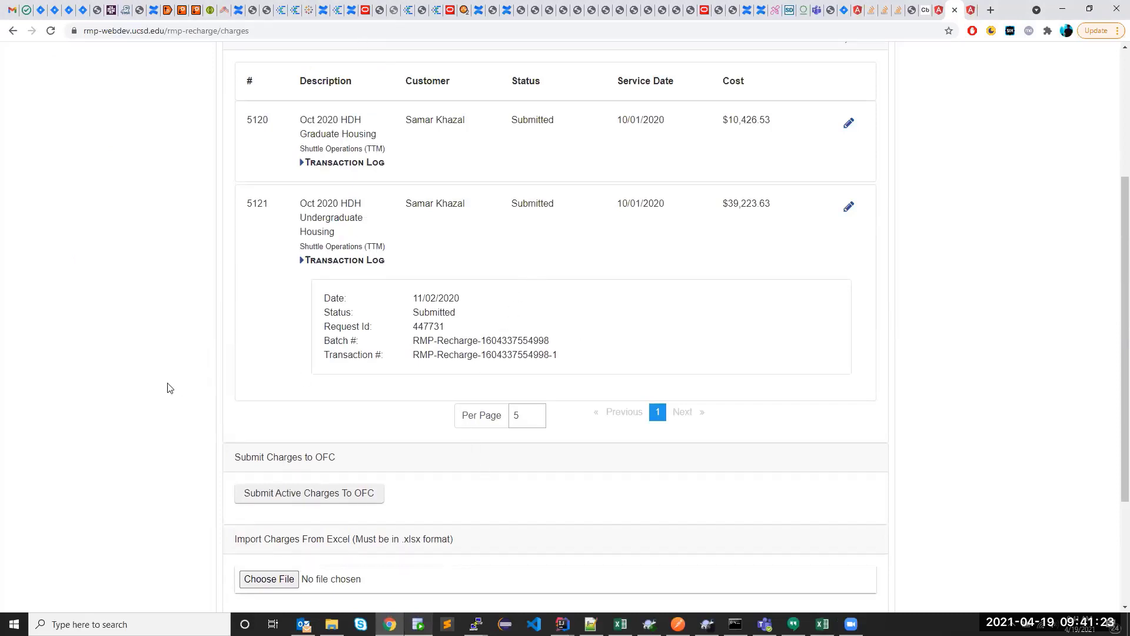
scroll(182, 381, down, 1)
scroll(111, 454, up, 1)
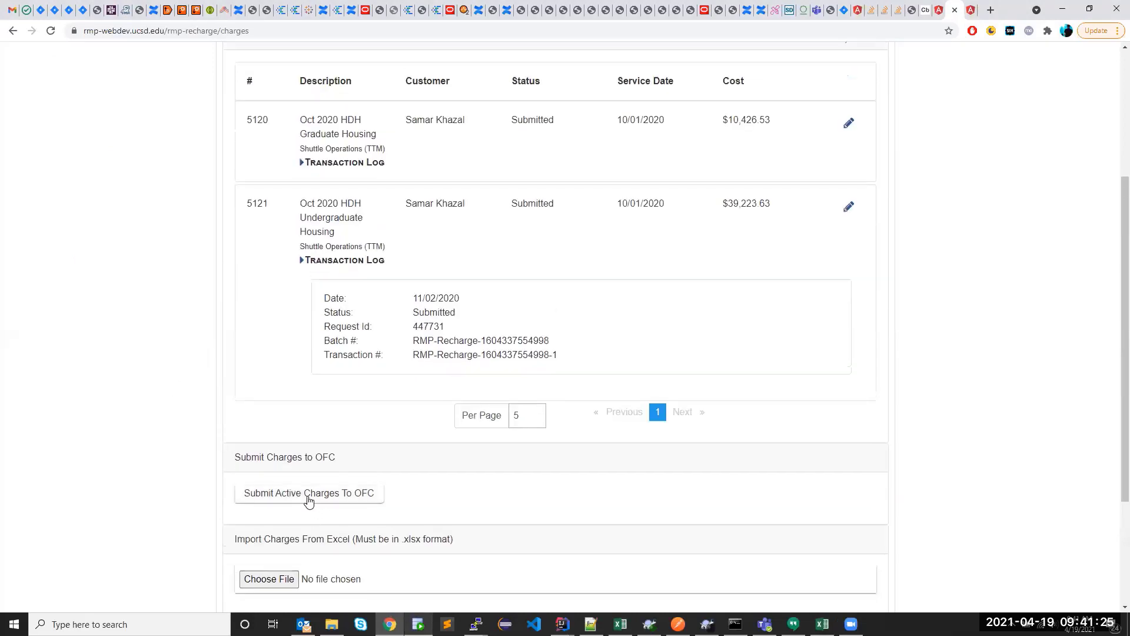
scroll(66, 296, up, 2)
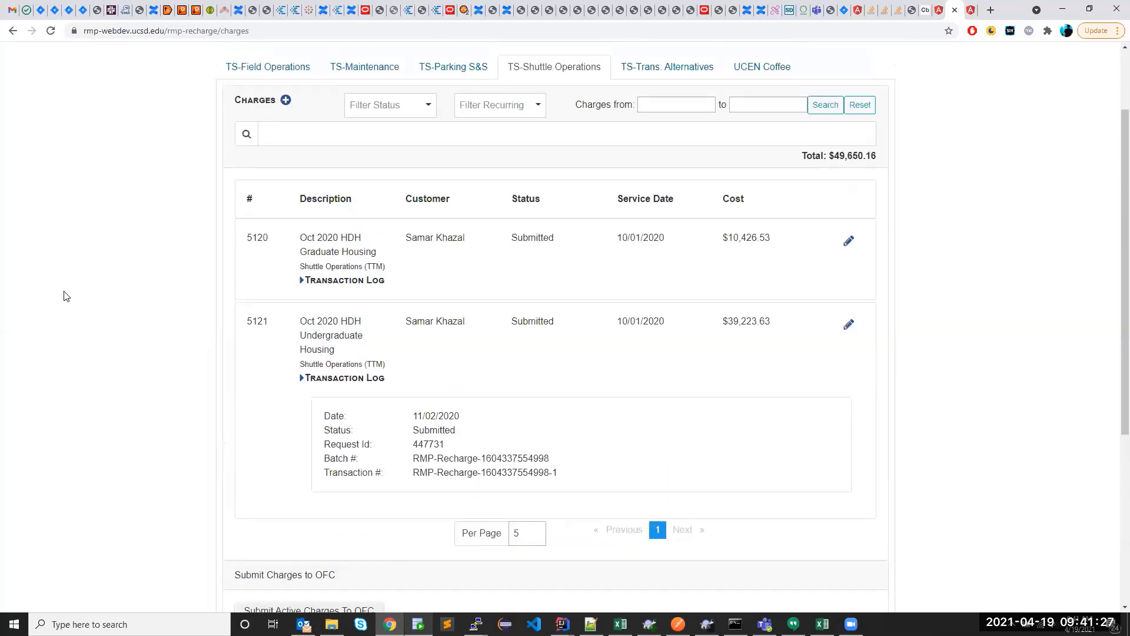
click(302, 378)
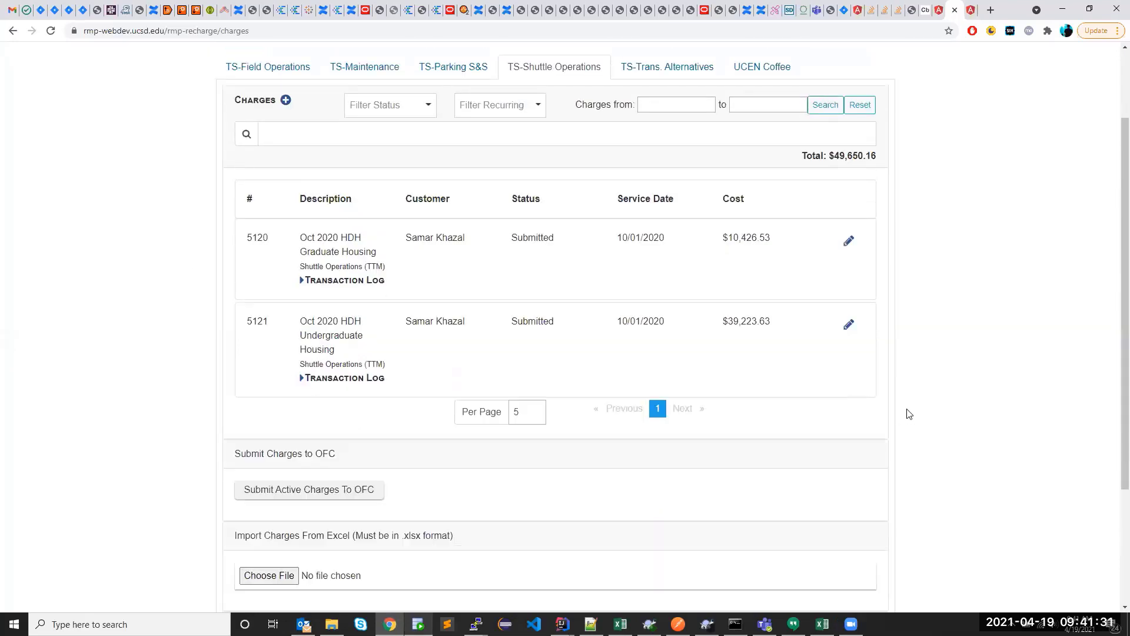